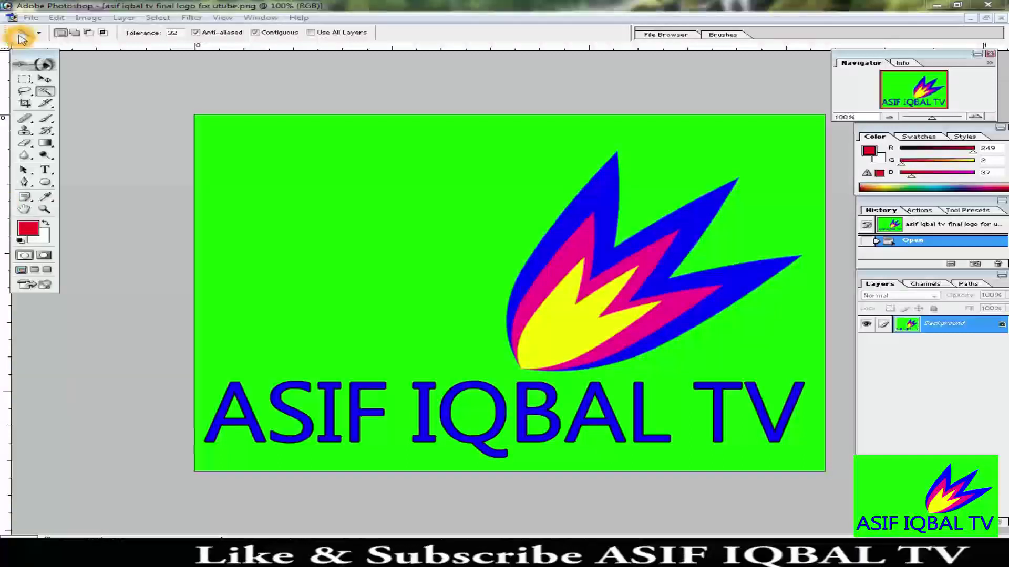
Create a new white RGB document of 1280 x 720 pixels at 640 pixels/inch and maximize its window.
click(30, 19)
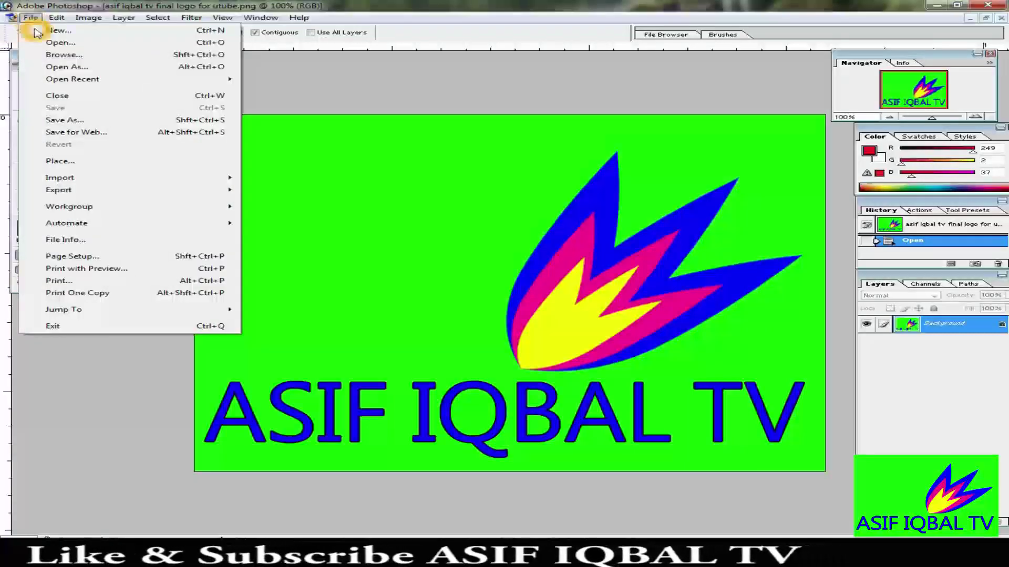
click(37, 31)
double_click(486, 252)
text(1280)
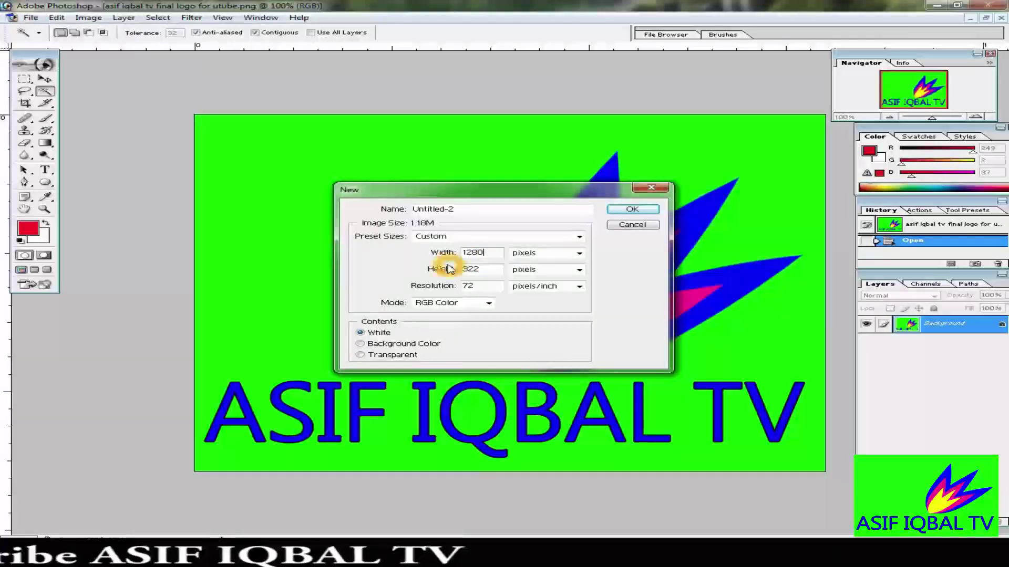
double_click(492, 268)
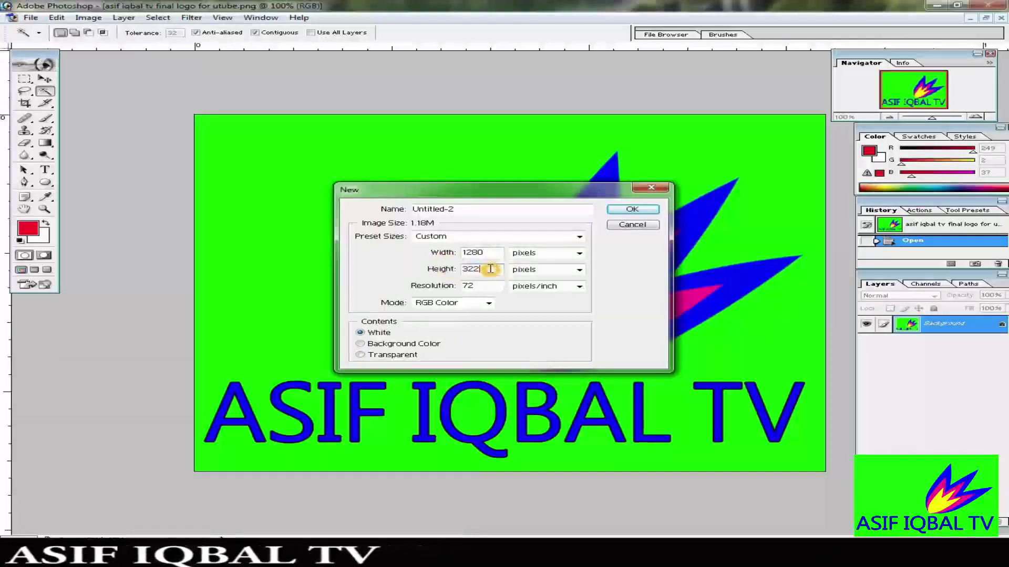
text(720)
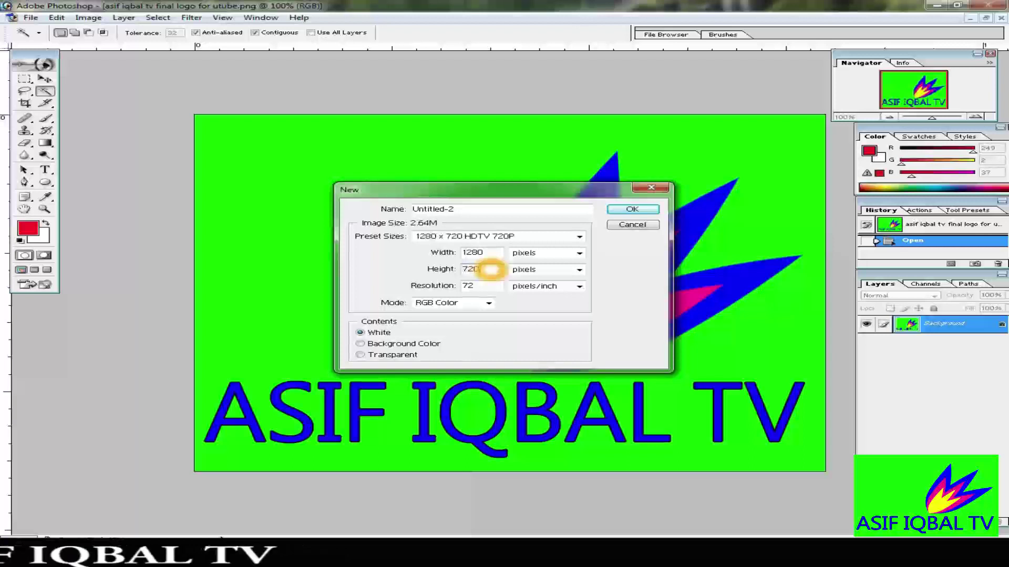
double_click(487, 287)
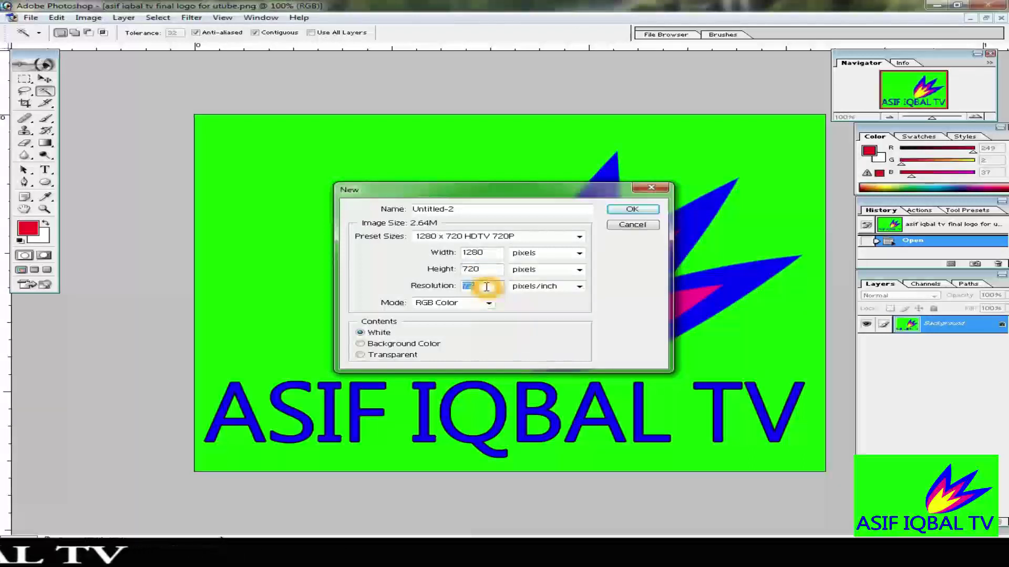
text(64)
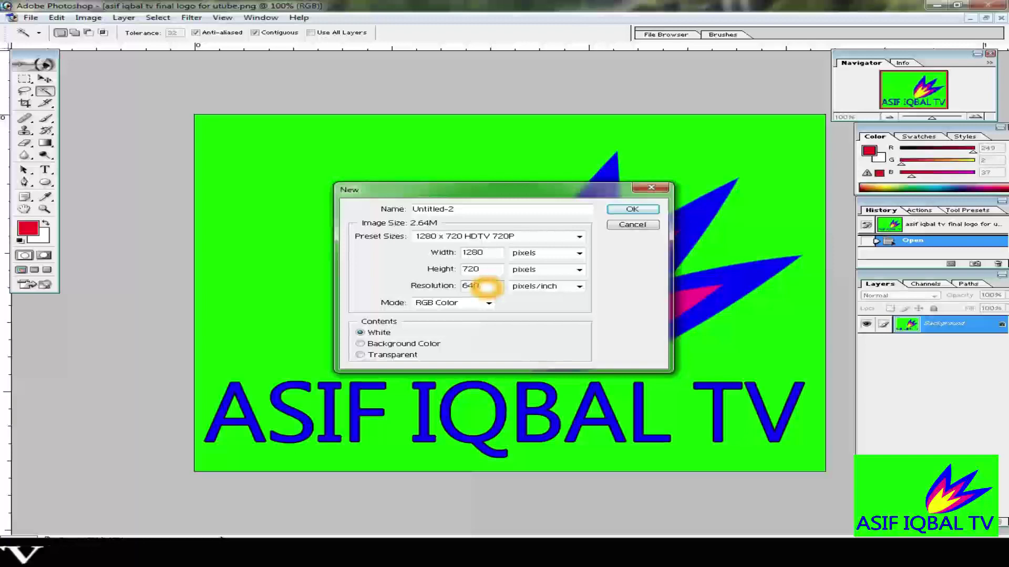
text(0)
click(632, 210)
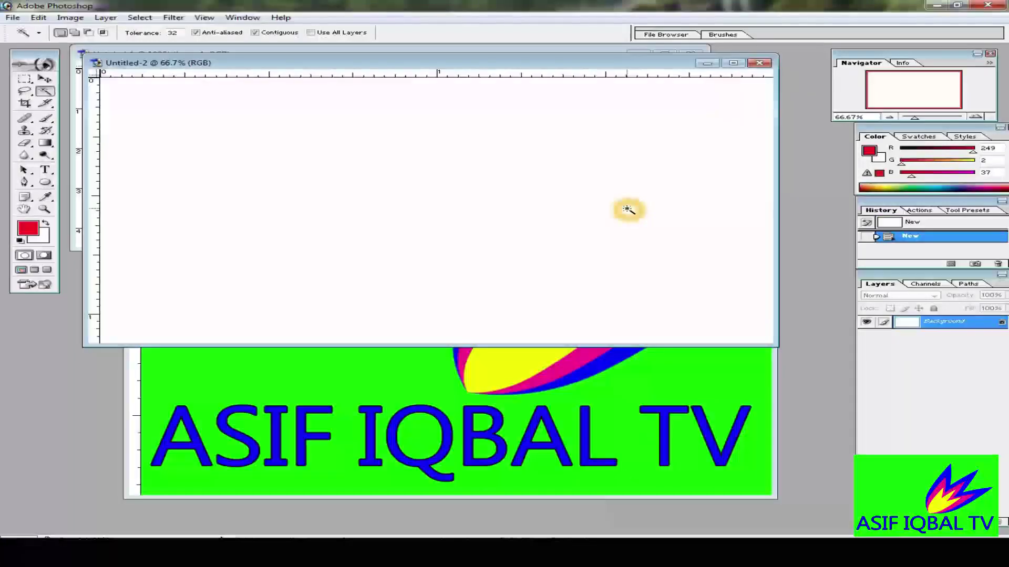
double_click(575, 63)
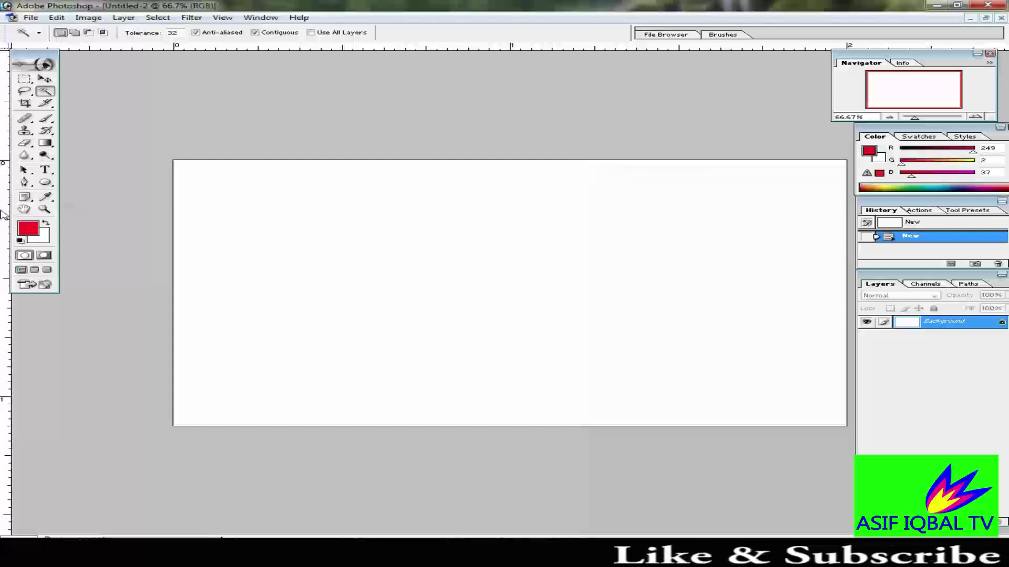
Set the foreground to a light cyan, about R 178, G 235, B 249, and fill the background with it.
click(28, 229)
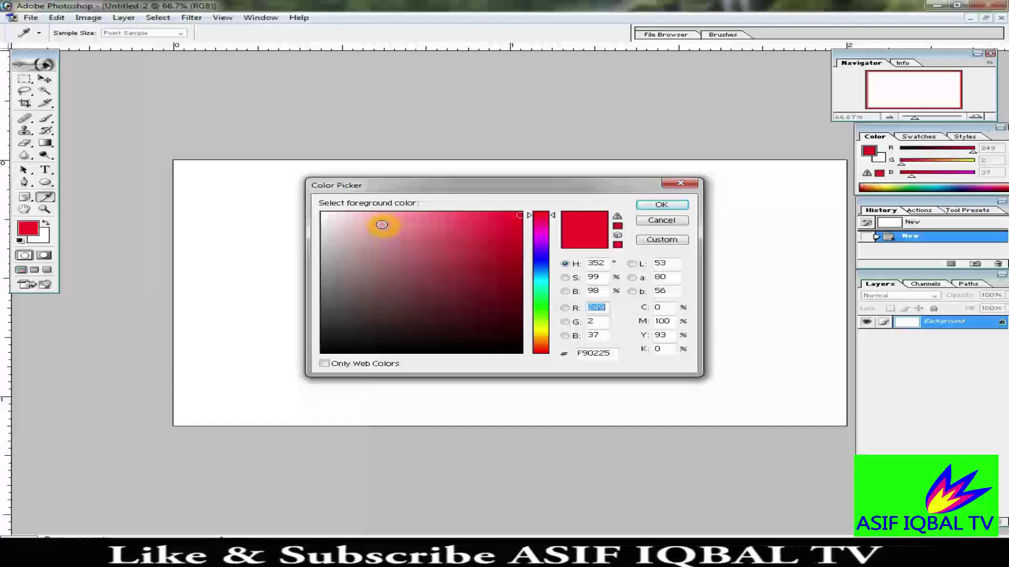
click(543, 278)
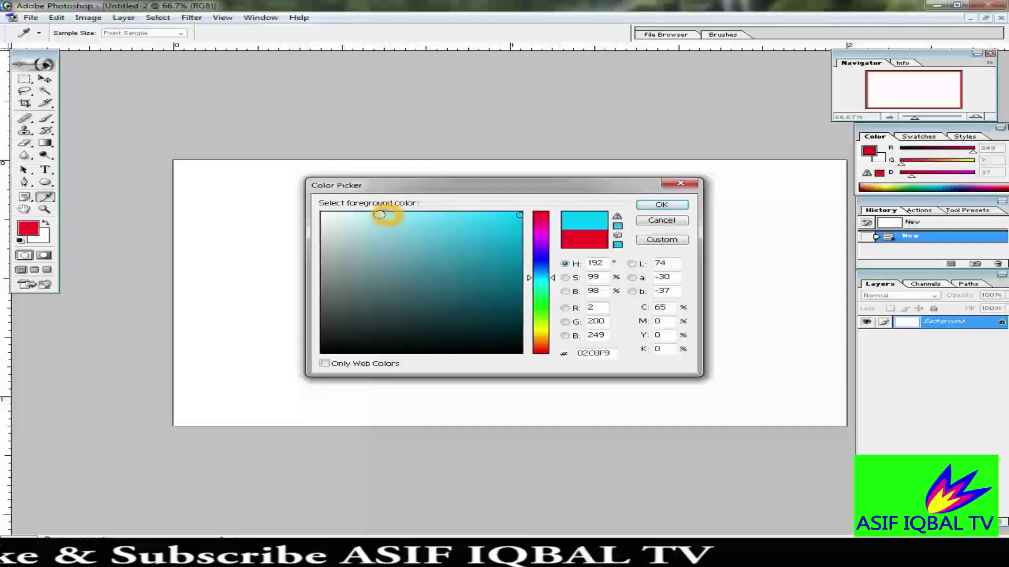
click(379, 215)
click(657, 204)
key(w)
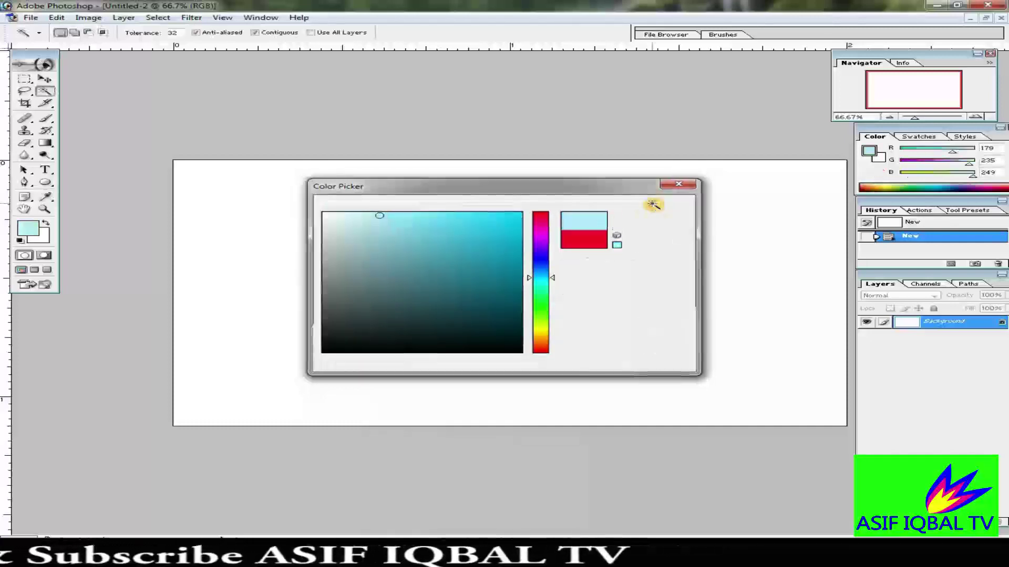
click(661, 208)
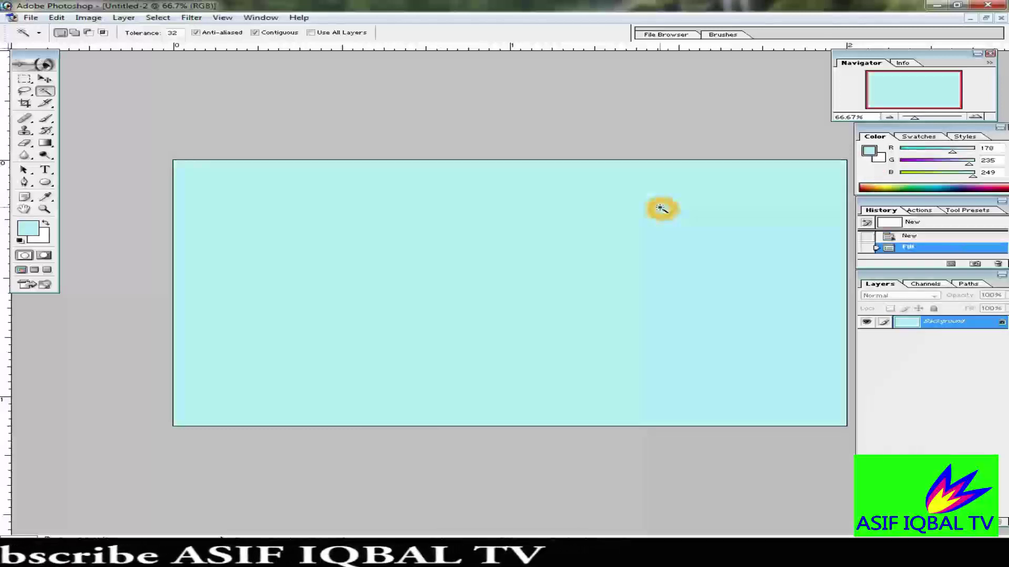
click(623, 266)
Copy the YouTube logo layer from the Untitled-1 document into Untitled-2 and maximize the Untitled-2 window.
click(45, 170)
click(275, 208)
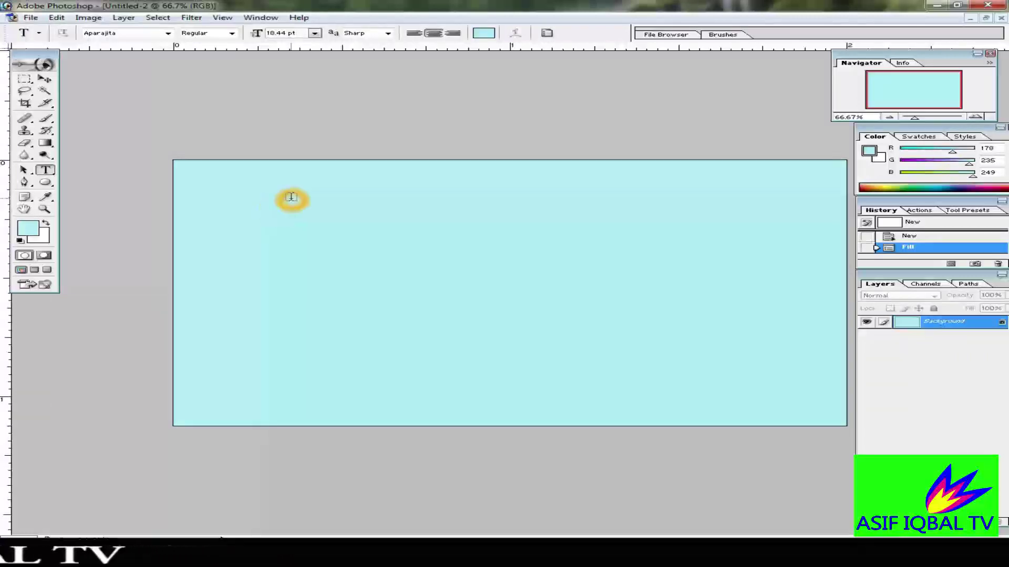
click(985, 18)
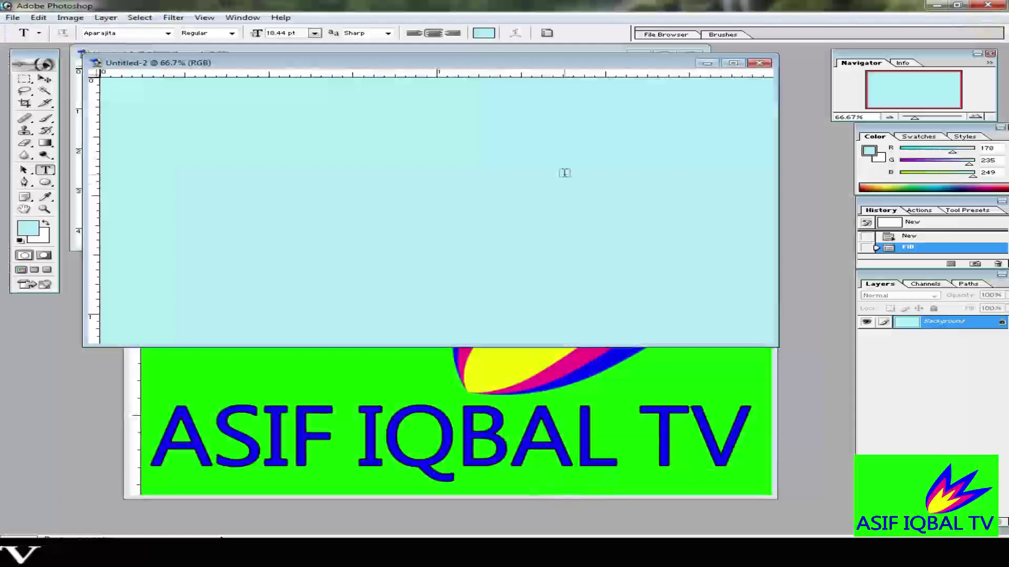
click(153, 407)
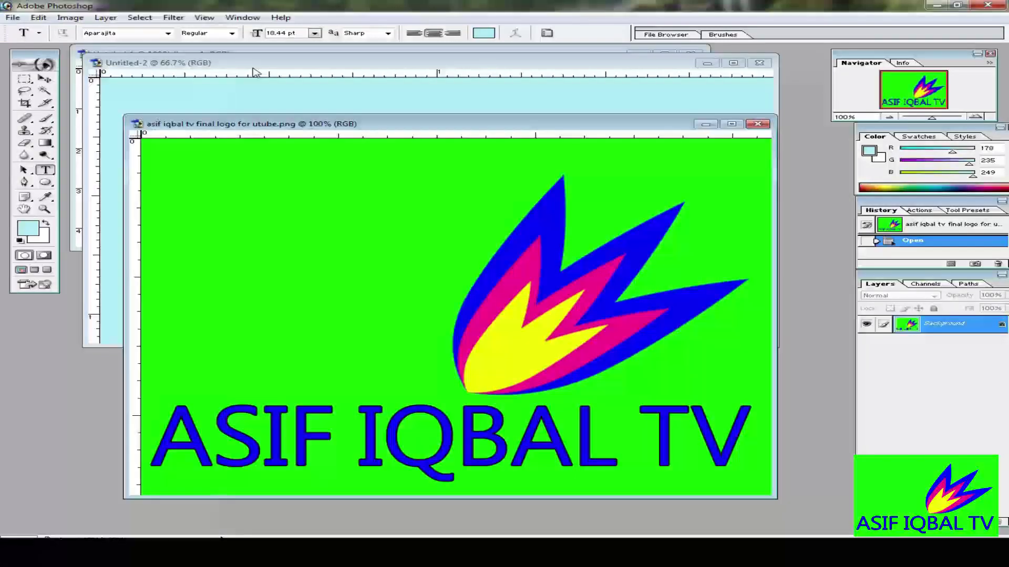
click(267, 88)
drag(254, 63, 265, 107)
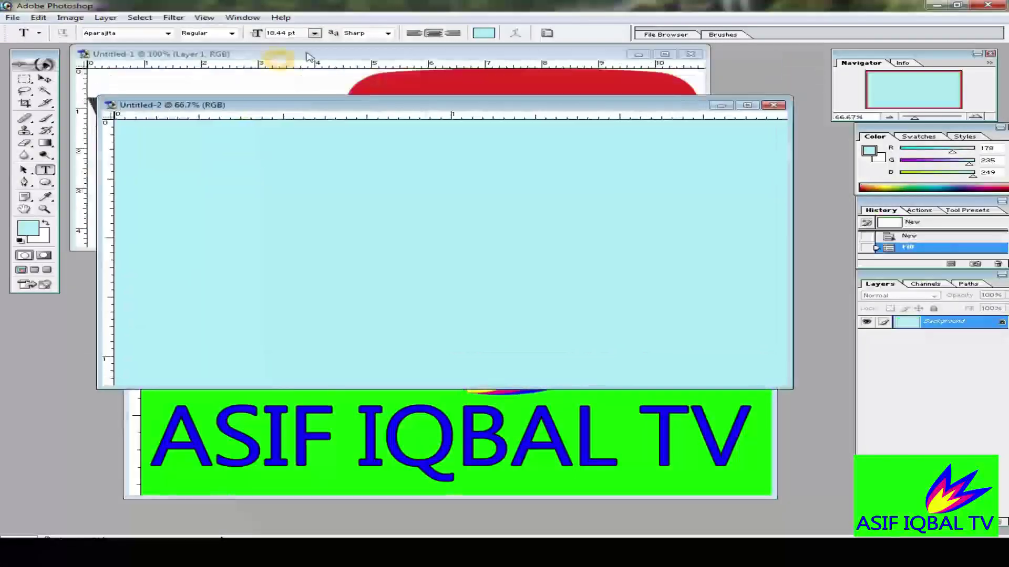
click(309, 55)
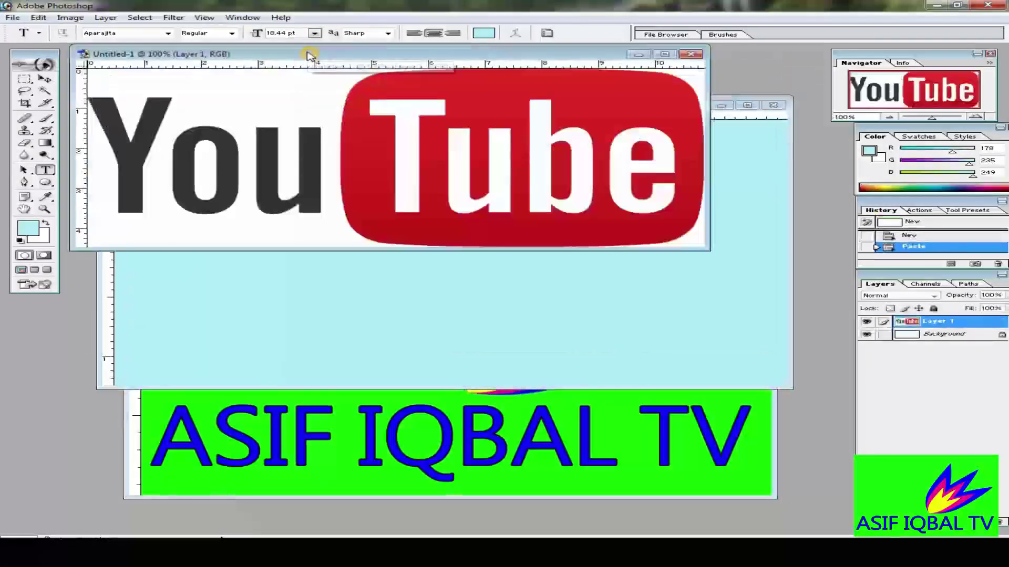
click(47, 80)
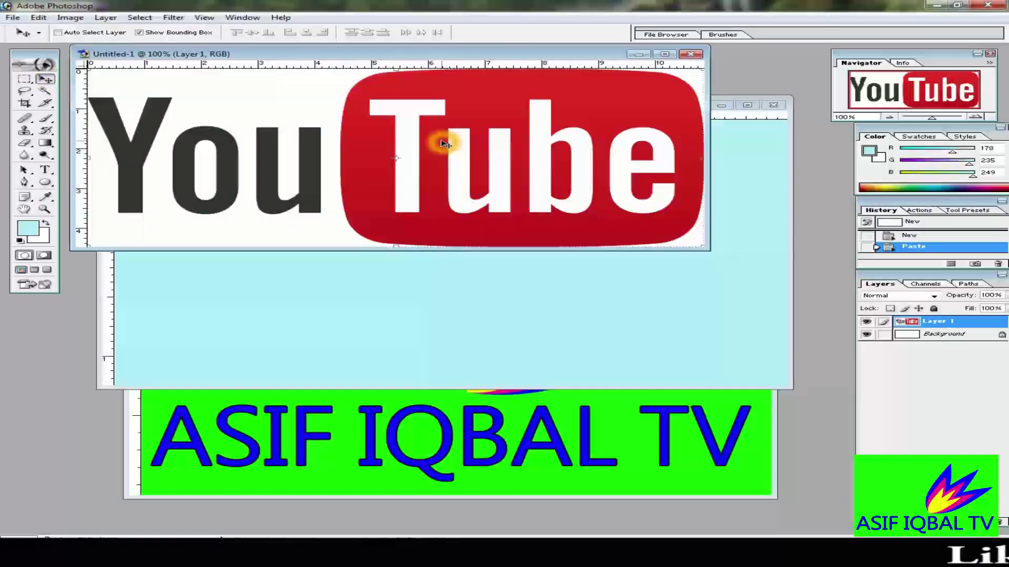
drag(412, 146, 335, 165)
double_click(408, 103)
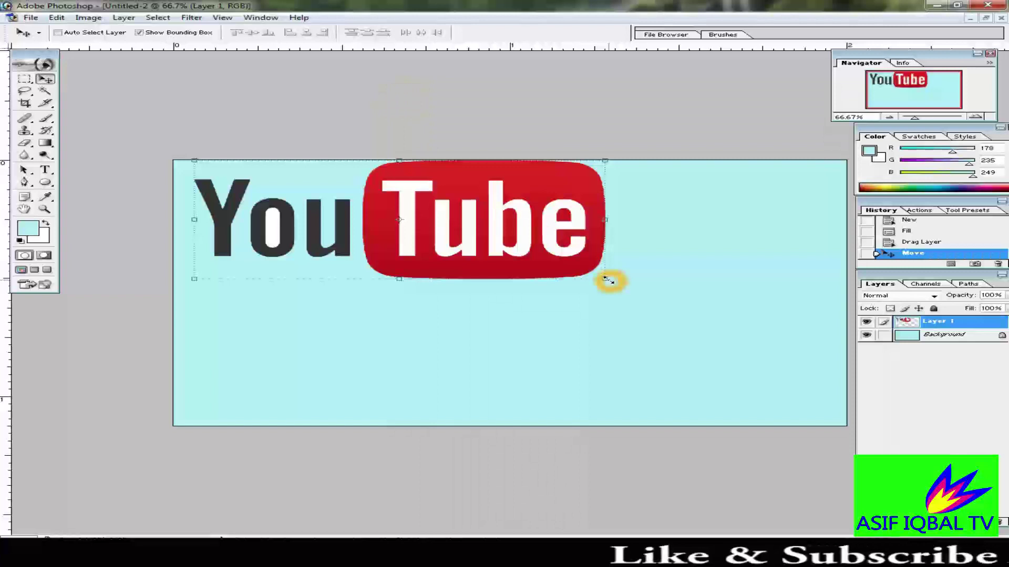
Scale the YouTube logo to 58% and place it in the canvas's upper-left corner.
drag(609, 280, 433, 228)
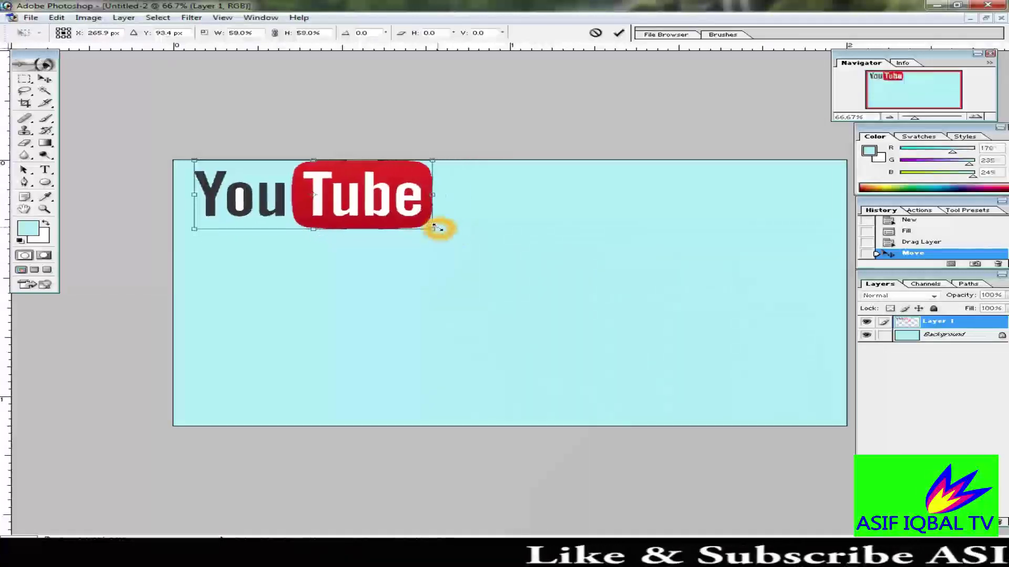
drag(342, 163, 328, 177)
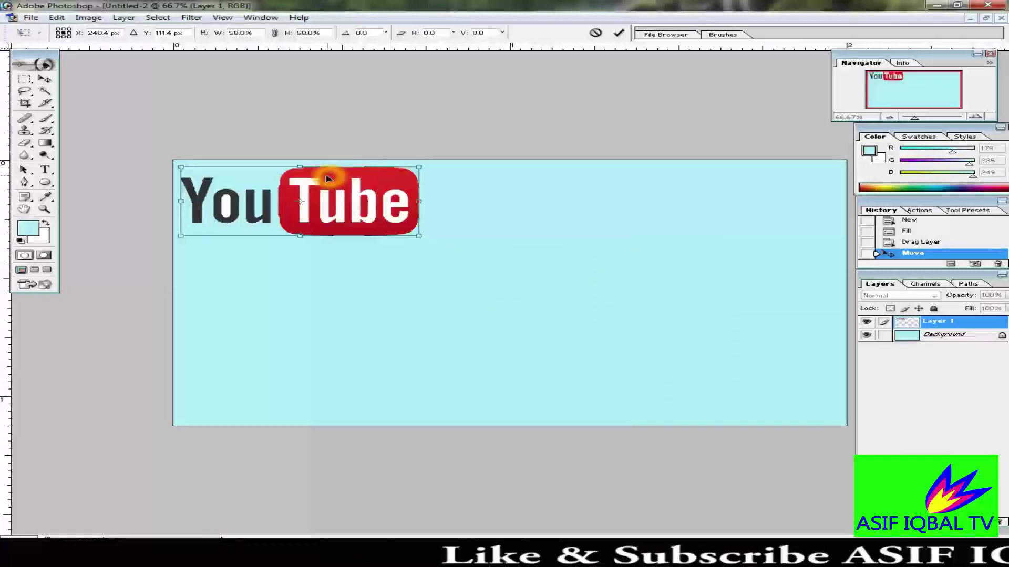
key(Return)
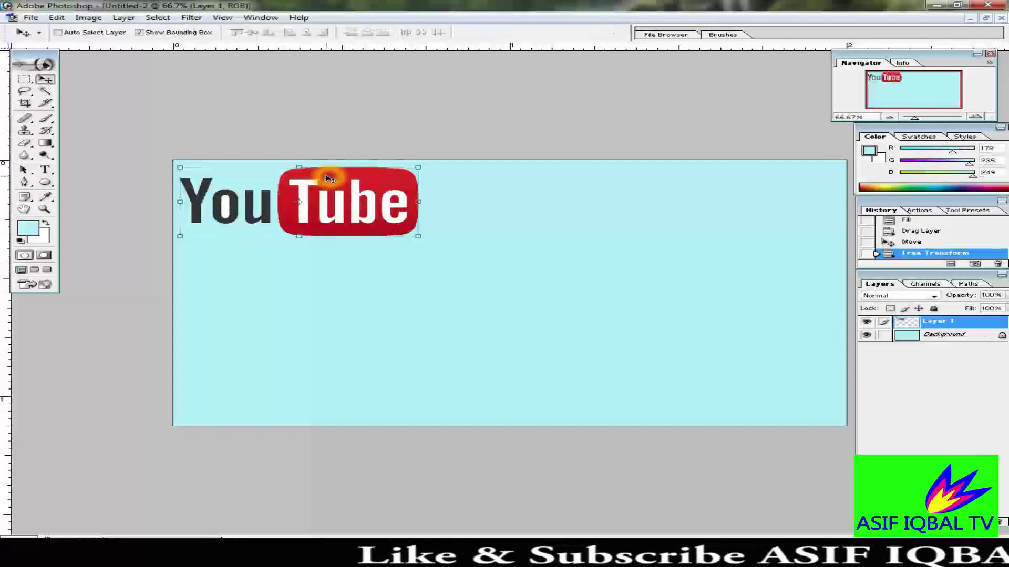
Add the black text "Tips & Tricks" in Aparajita at 18.44 pt and place it just right of the YouTube logo.
click(46, 172)
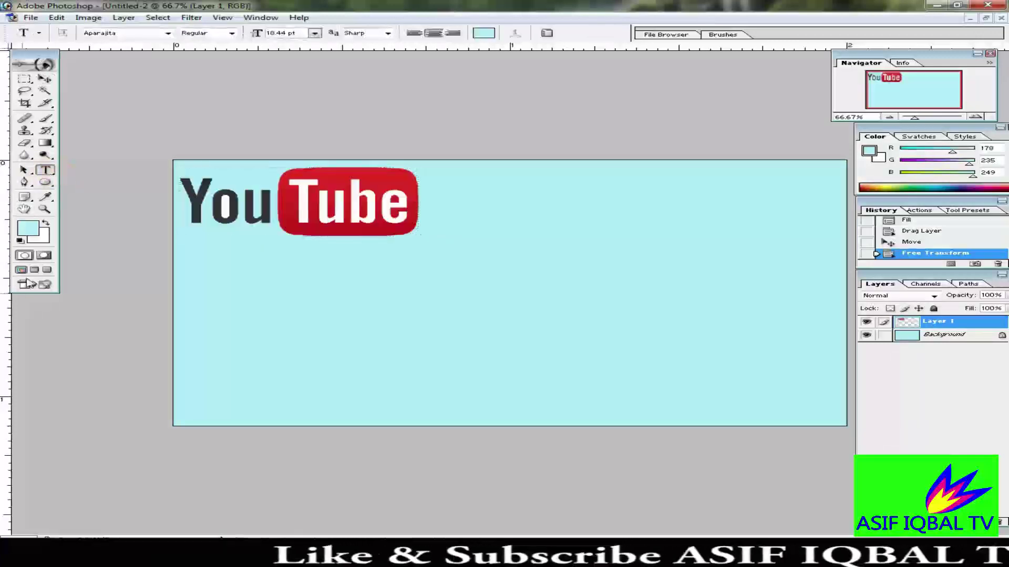
click(21, 241)
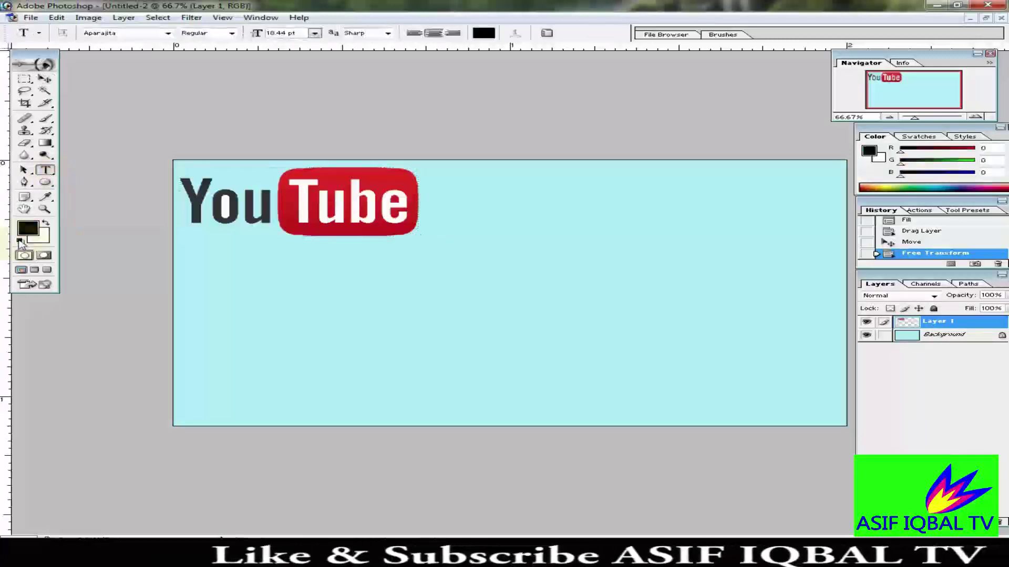
click(469, 199)
click(469, 199)
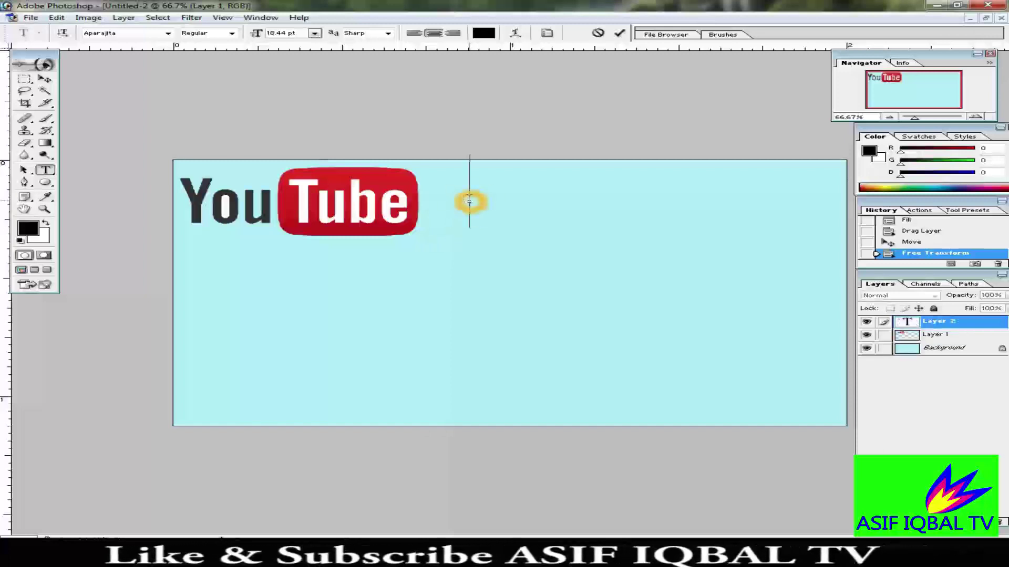
text(Tips &  )
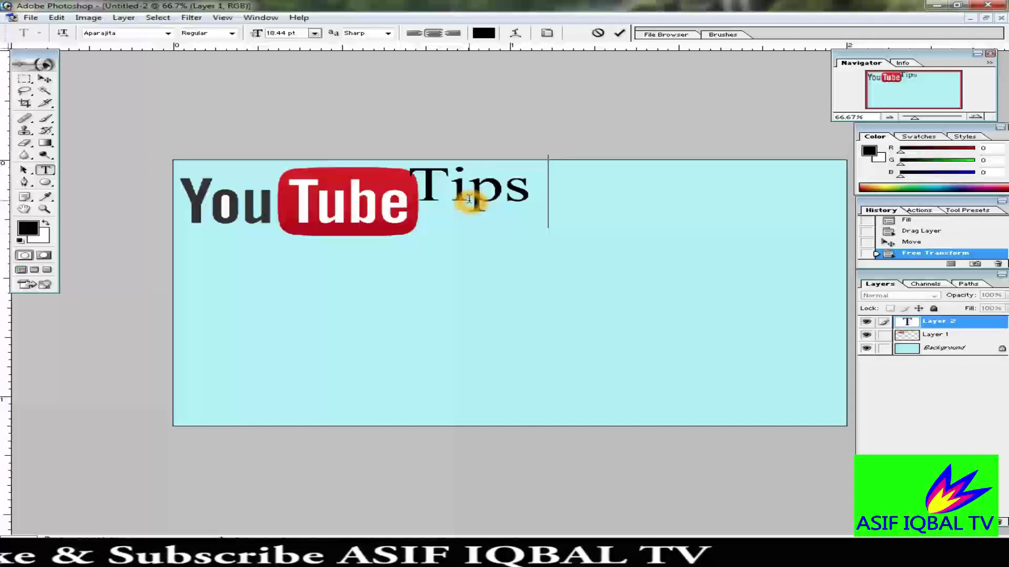
text(Tricks)
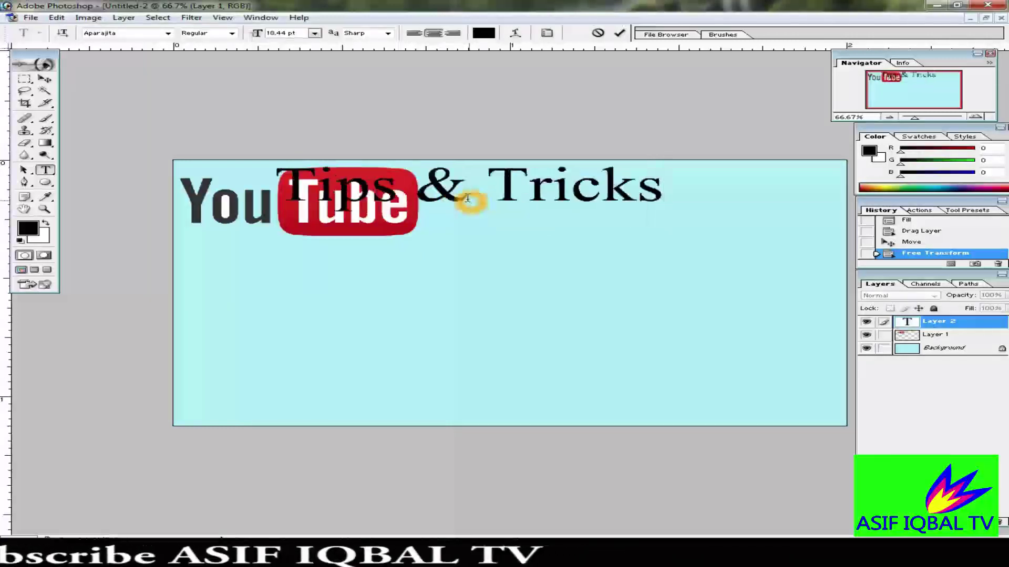
click(45, 78)
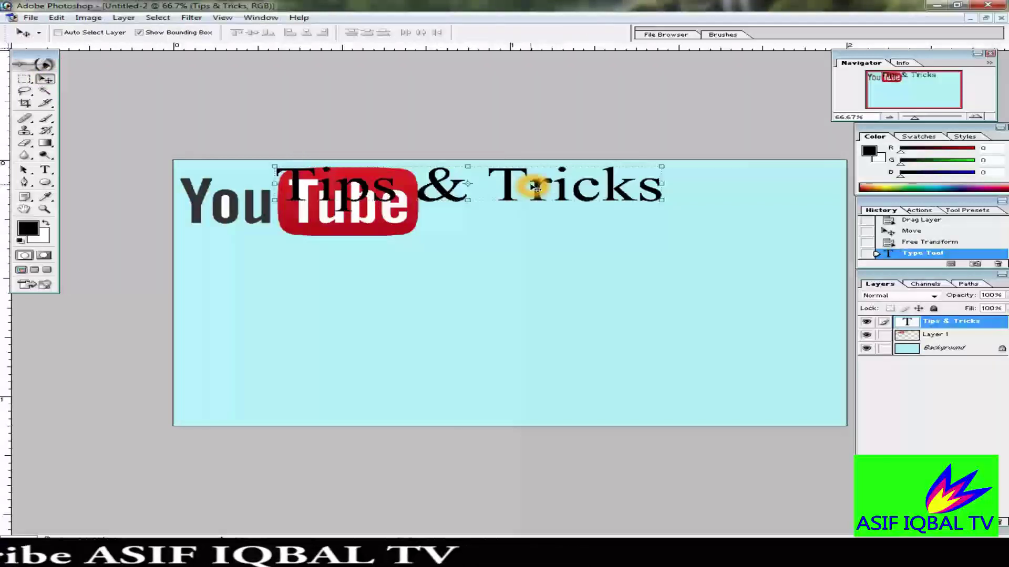
drag(534, 187, 686, 204)
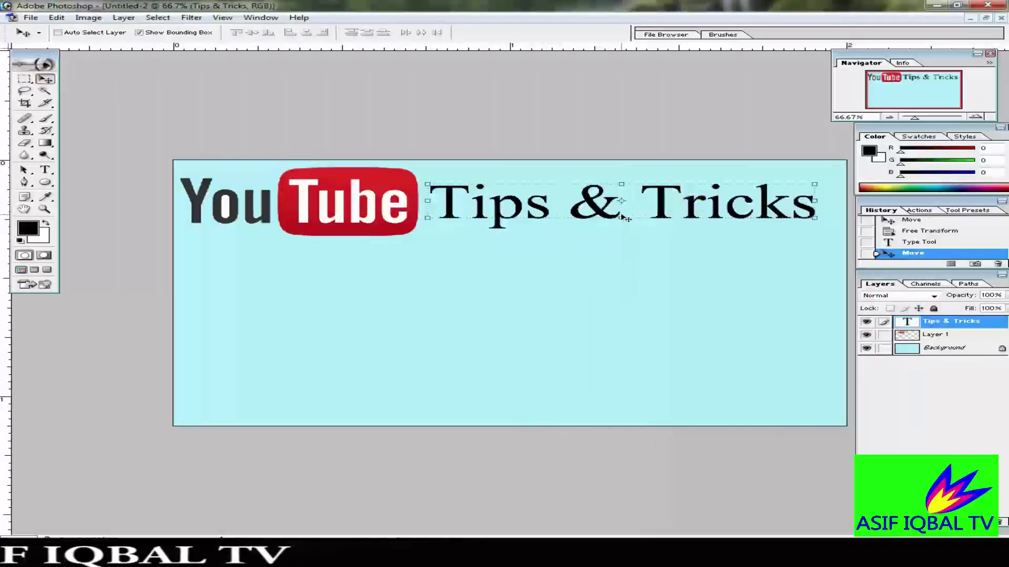
Switch to the web browser and examine the thumbnails on the YouTube channel's videos page.
click(46, 170)
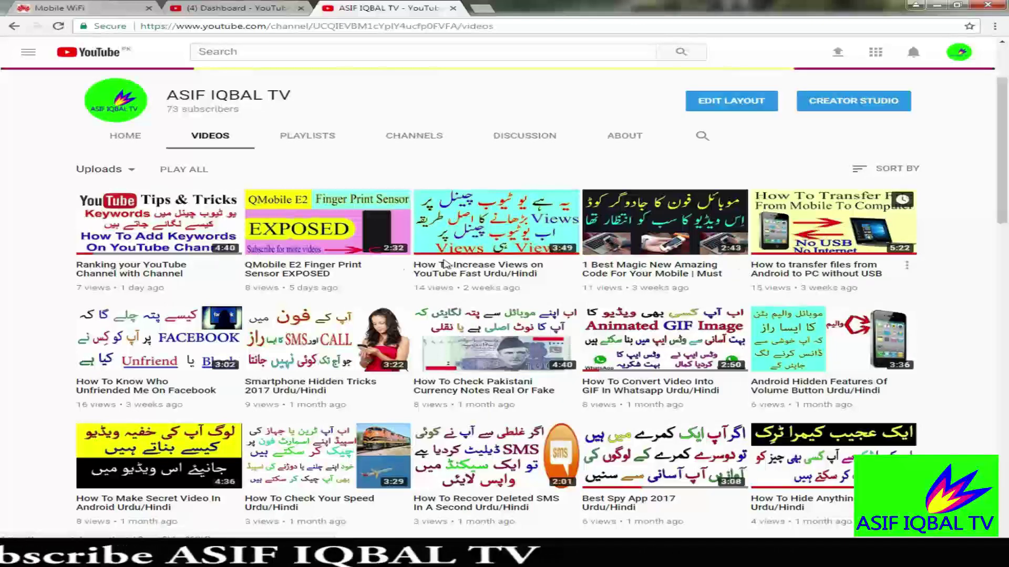
click(377, 255)
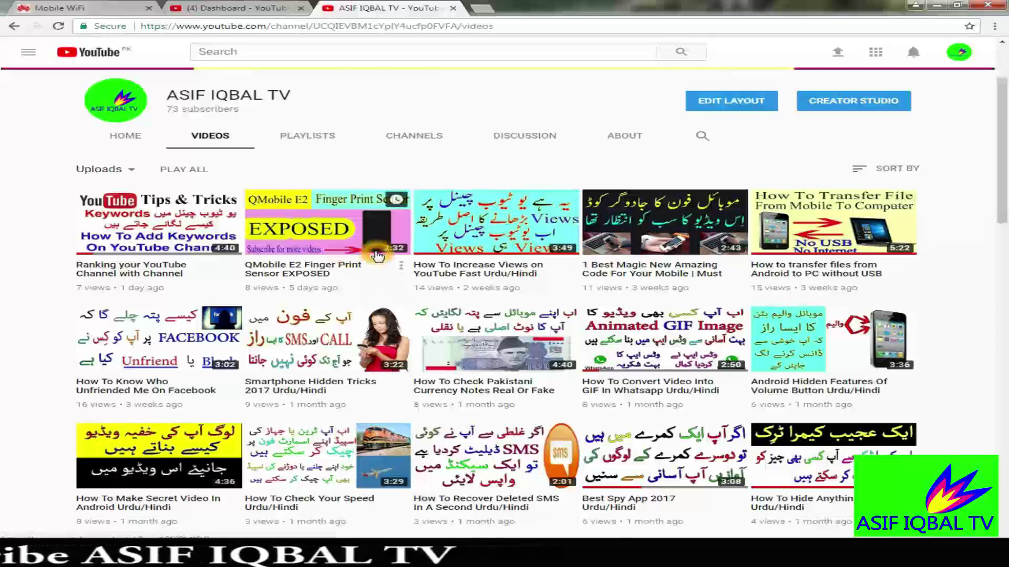
click(843, 329)
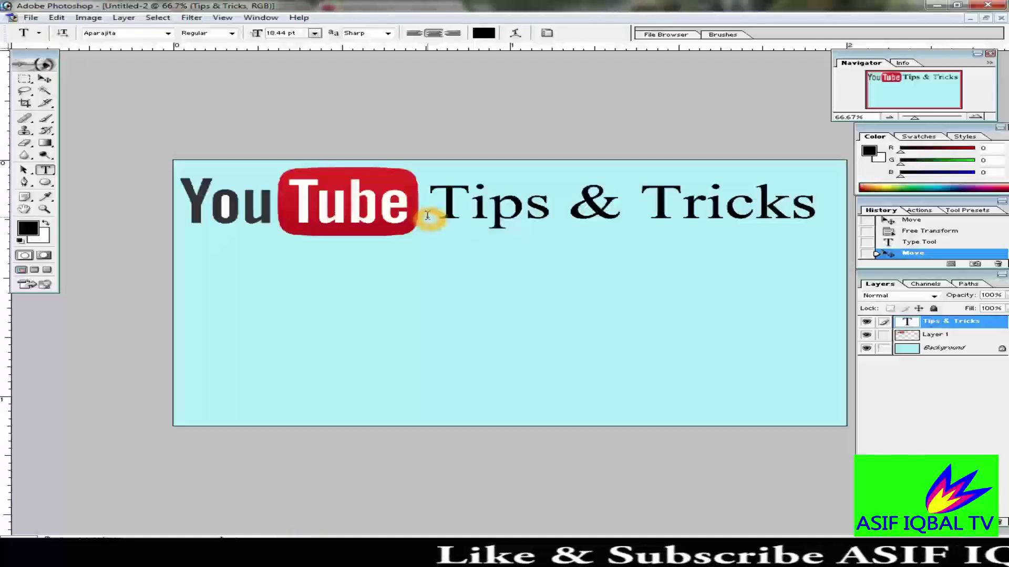
Start a new black Aparajita text at 18.44 pt below the YouTube logo, with the first line "How To Make Thumbnail".
click(229, 298)
click(230, 296)
text(H)
text(ow To )
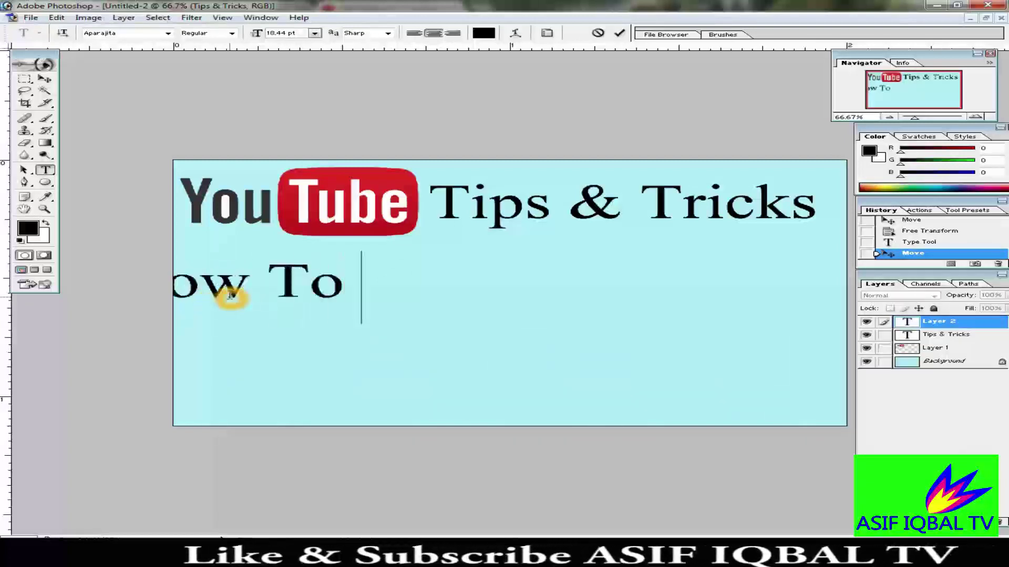
text(Mkae)
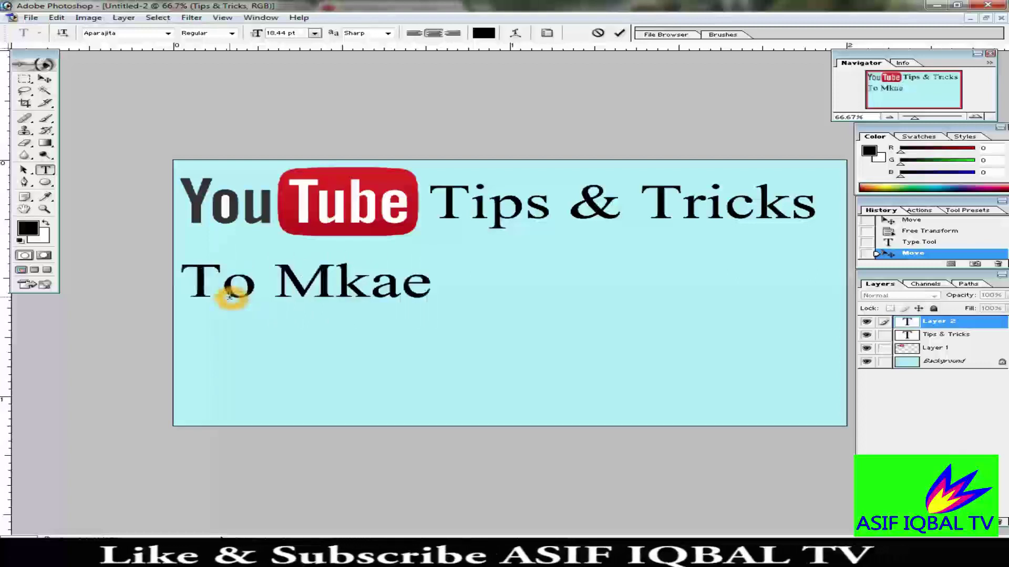
key(BackSpace)
key(BackSpace)
key(BackSpace)
text(a)
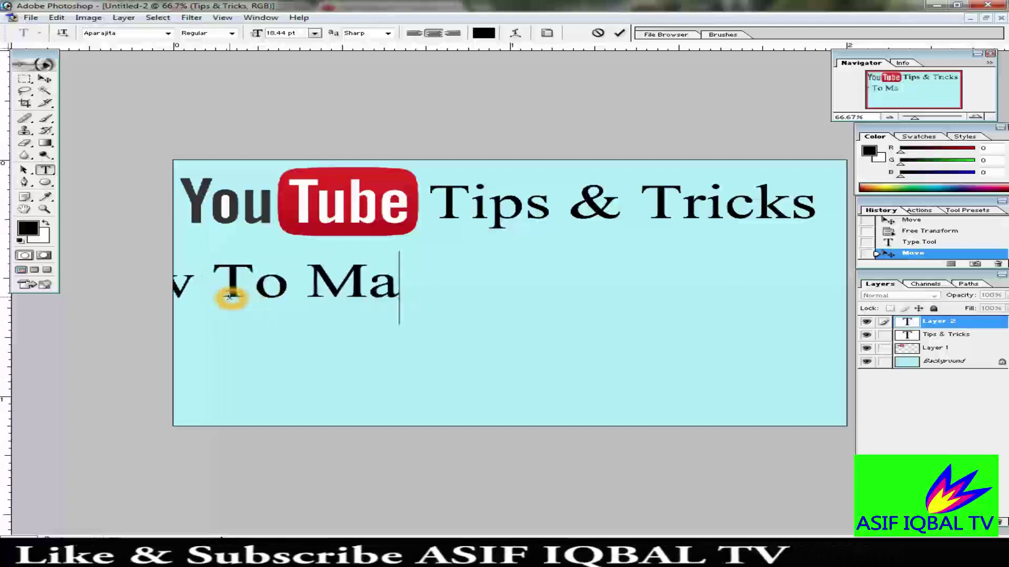
text(ke Thu)
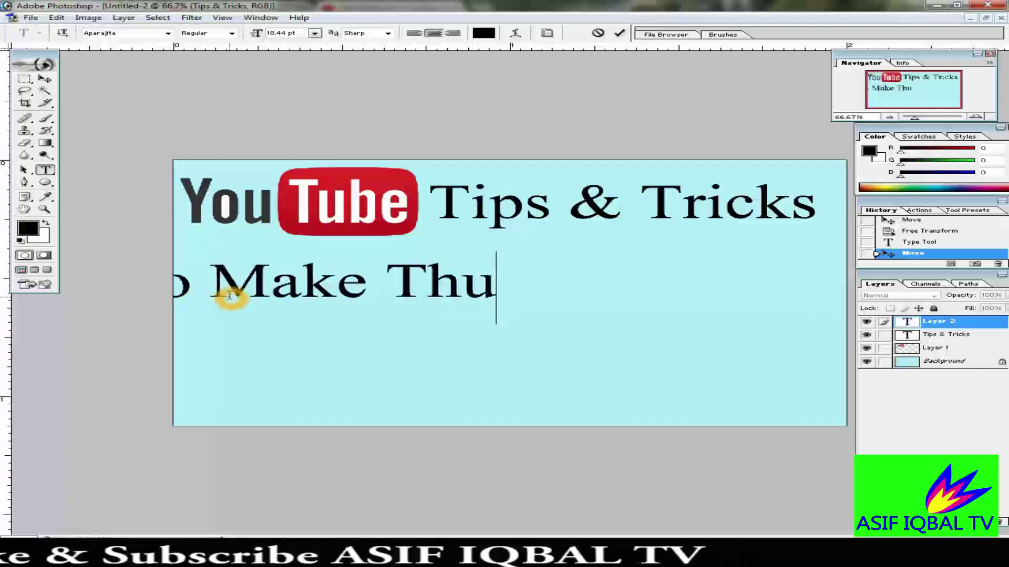
text(mbnail)
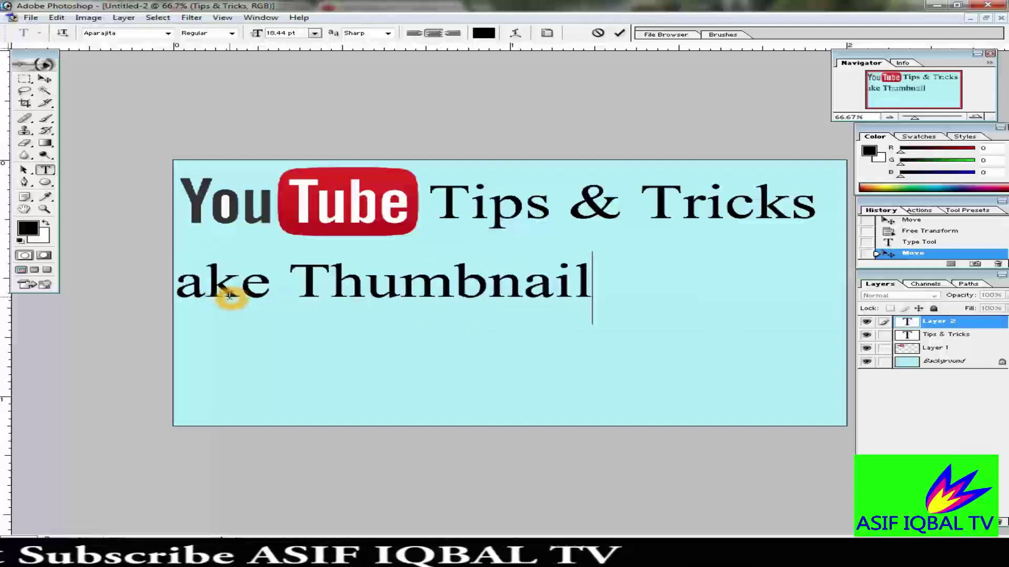
Add the second line "For YouTube Videos" beneath "How To Make Thumbnail" in the same text layer.
text(For)
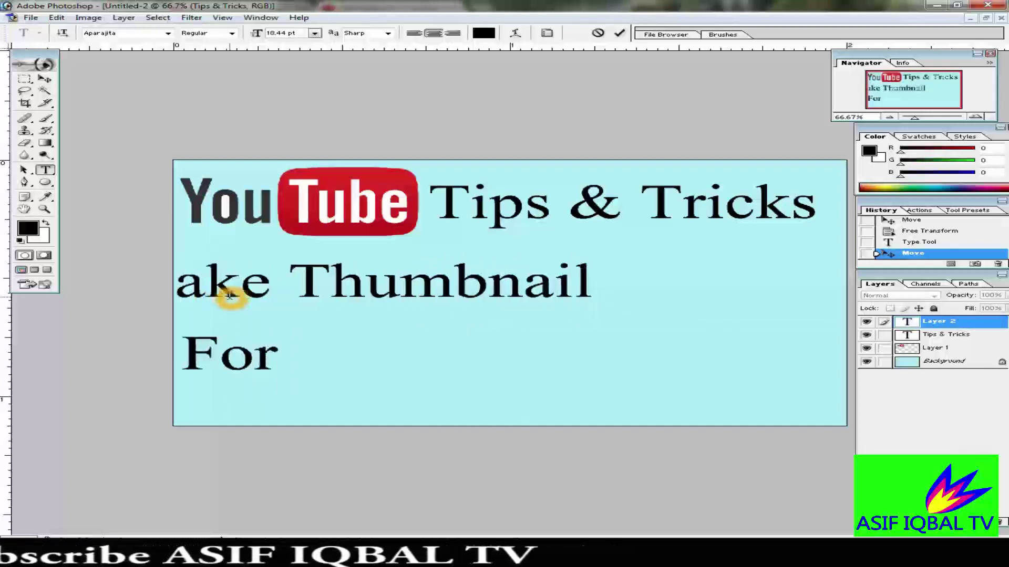
text( YouT)
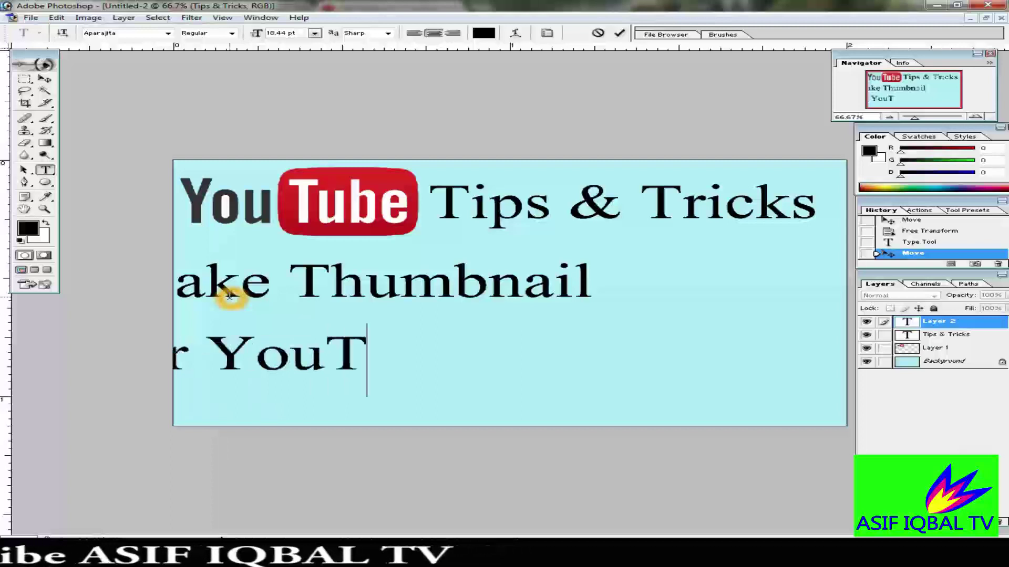
text(u)
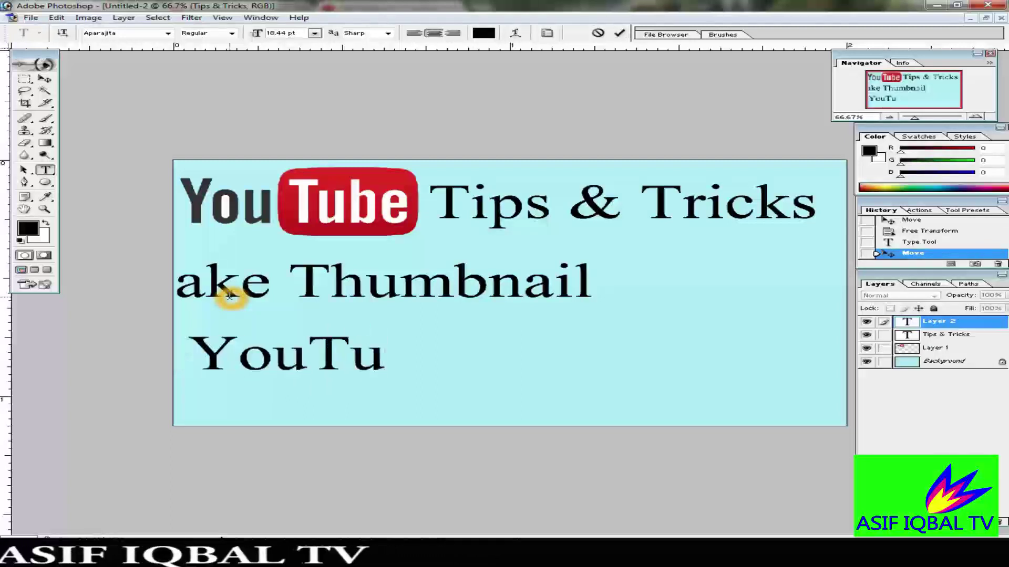
text(be Videos)
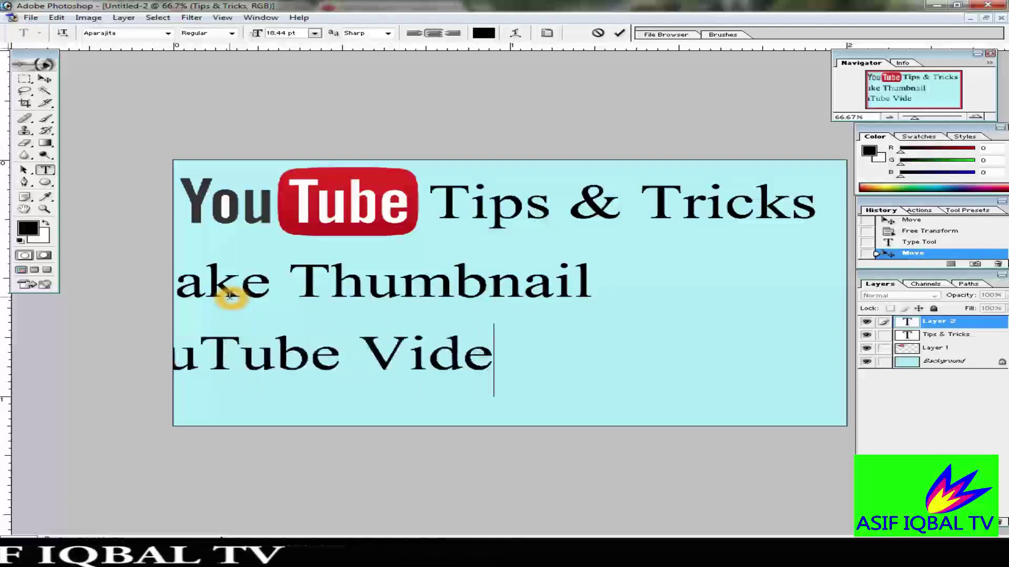